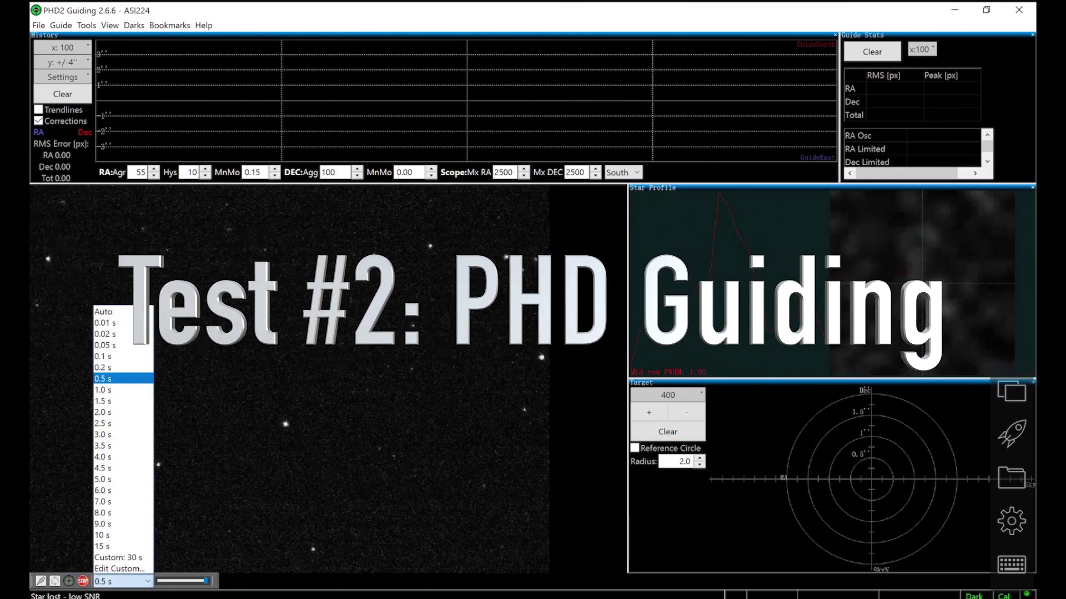
Choose 1.0 s as the guide exposure duration in the bottom toolbar.
{"action": "left_click", "coordinate": [103, 390]}
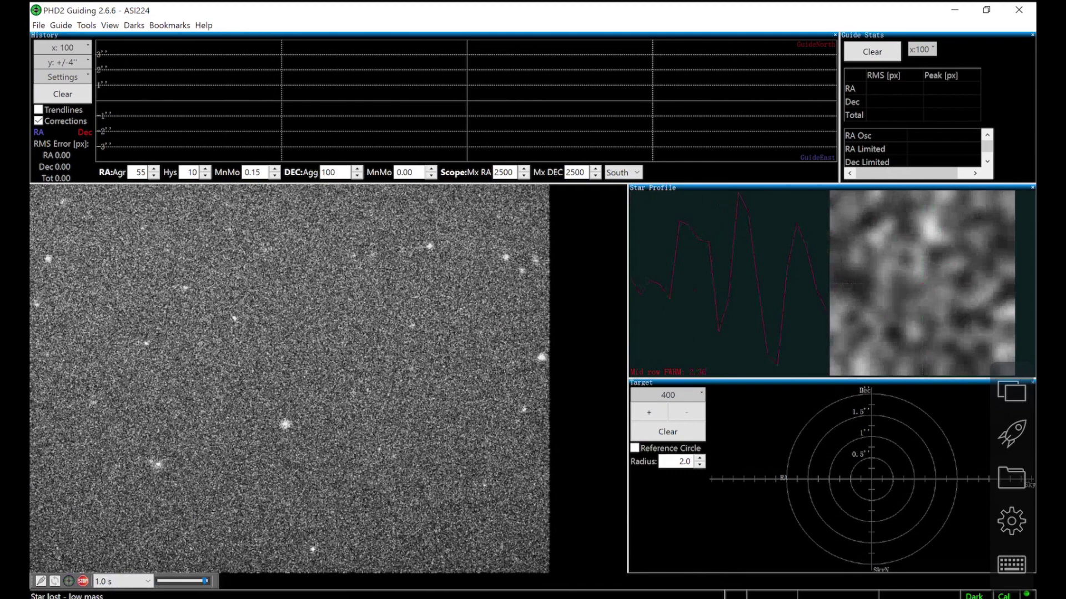
Change Camera gain from 100 to 50 on the Advanced Settings Camera tab.
{"action": "key", "text": "alt+g"}
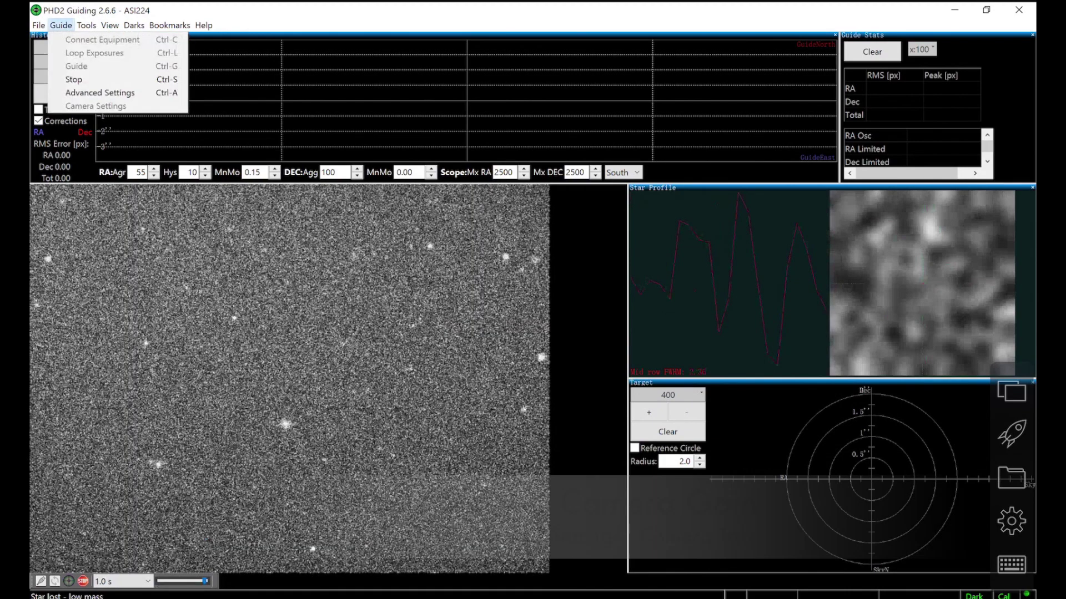
{"action": "left_click", "coordinate": [142, 96]}
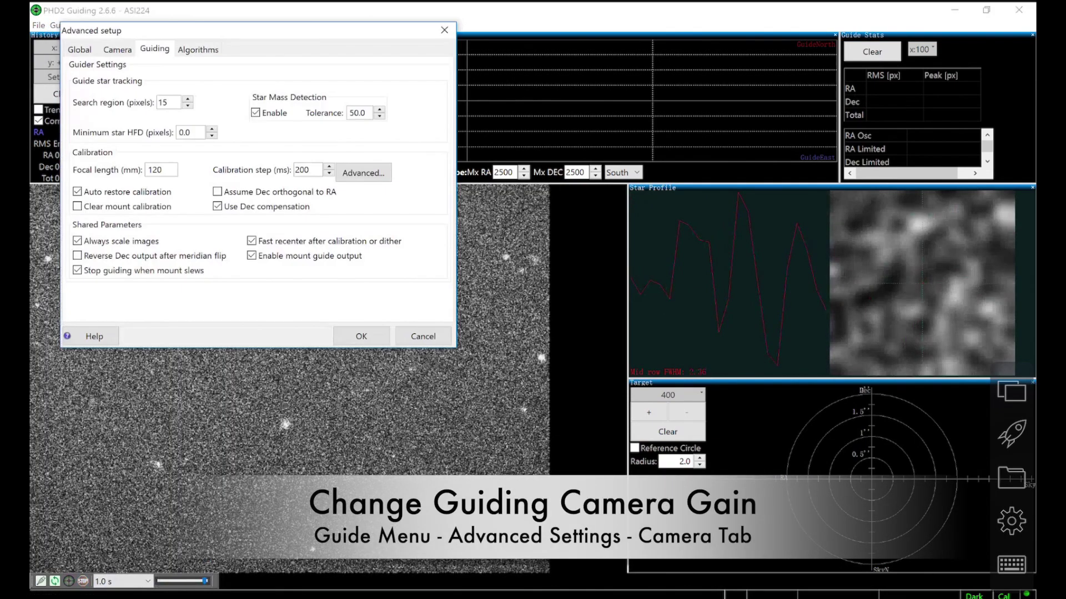
{"action": "left_click", "coordinate": [118, 50]}
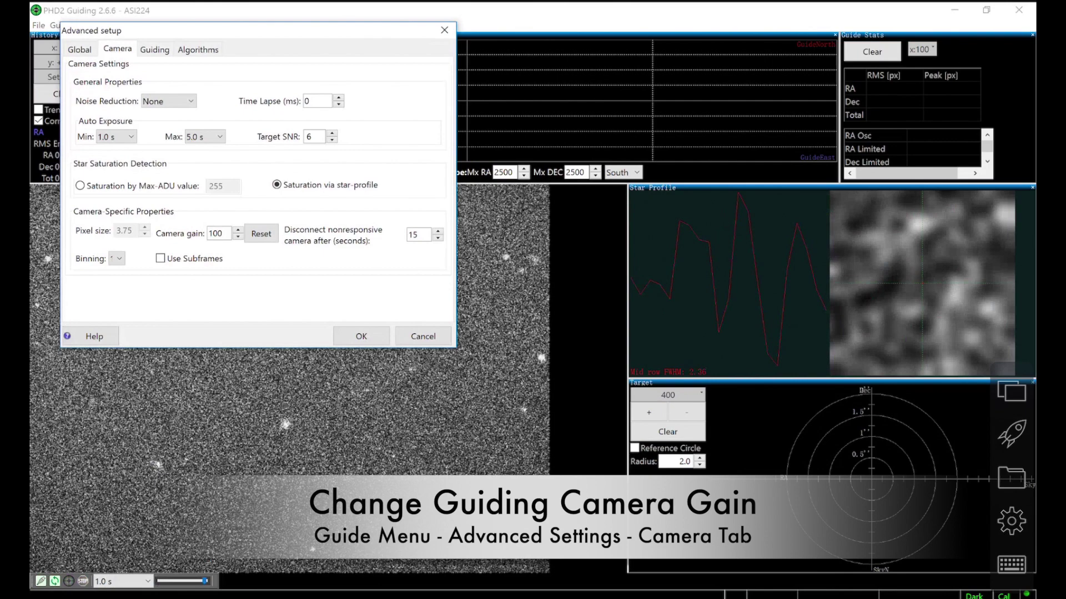
{"action": "left_click", "coordinate": [222, 234]}
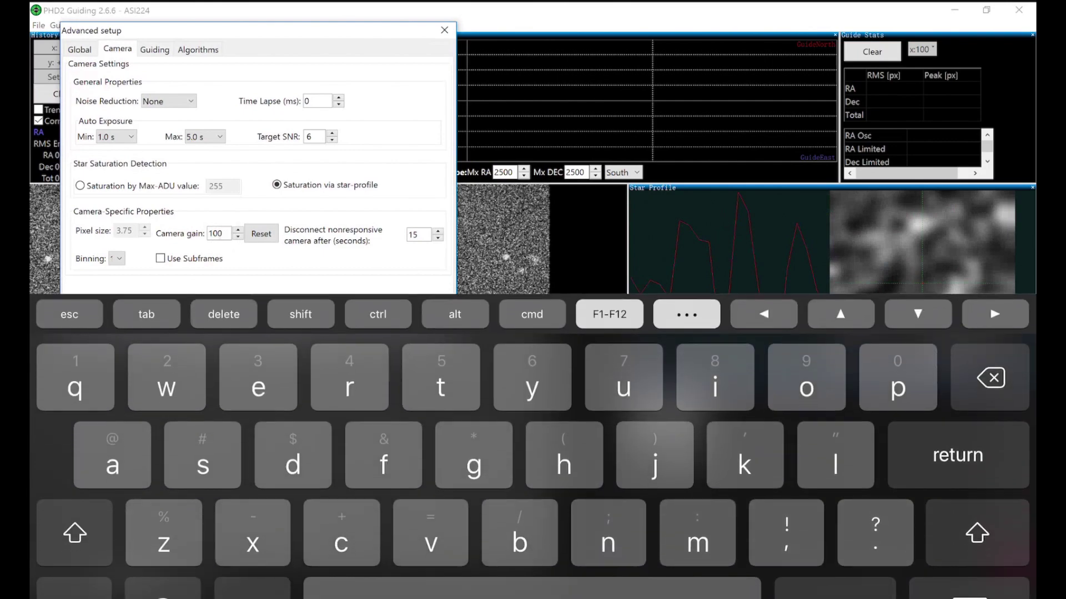
{"action": "key", "text": "BackSpace"}
{"action": "key", "text": "BackSpace"}
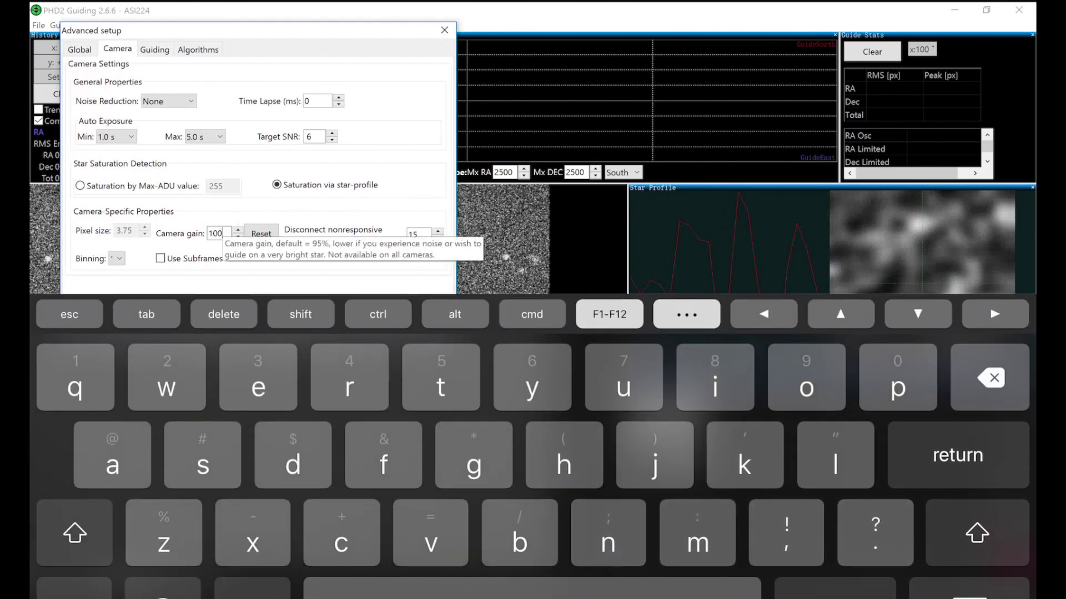
{"action": "key", "text": "BackSpace"}
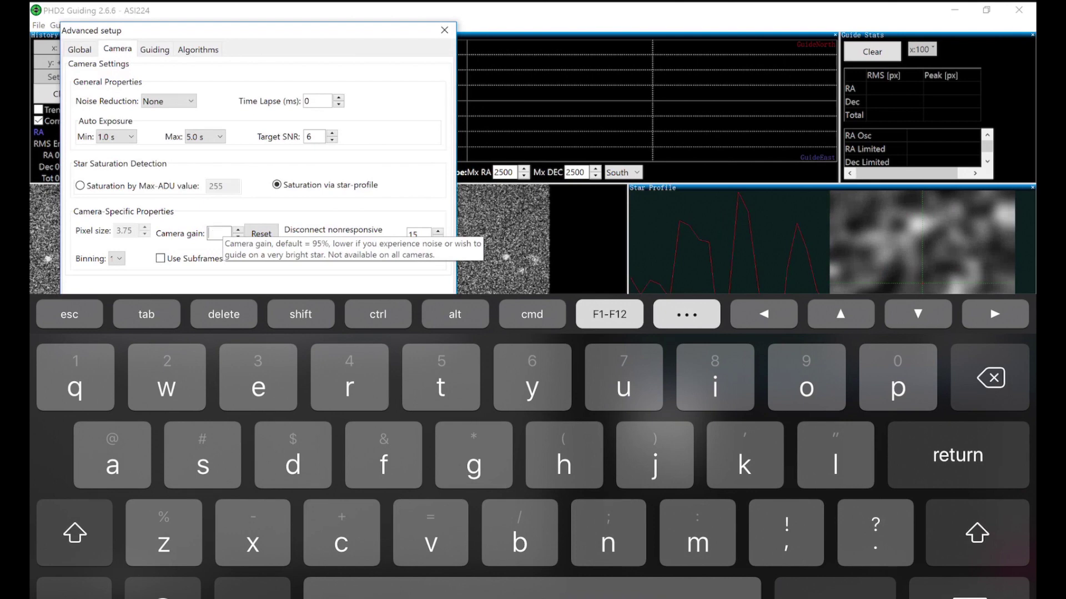
{"action": "left_click", "coordinate": [75, 590]}
{"action": "type", "text": "5"}
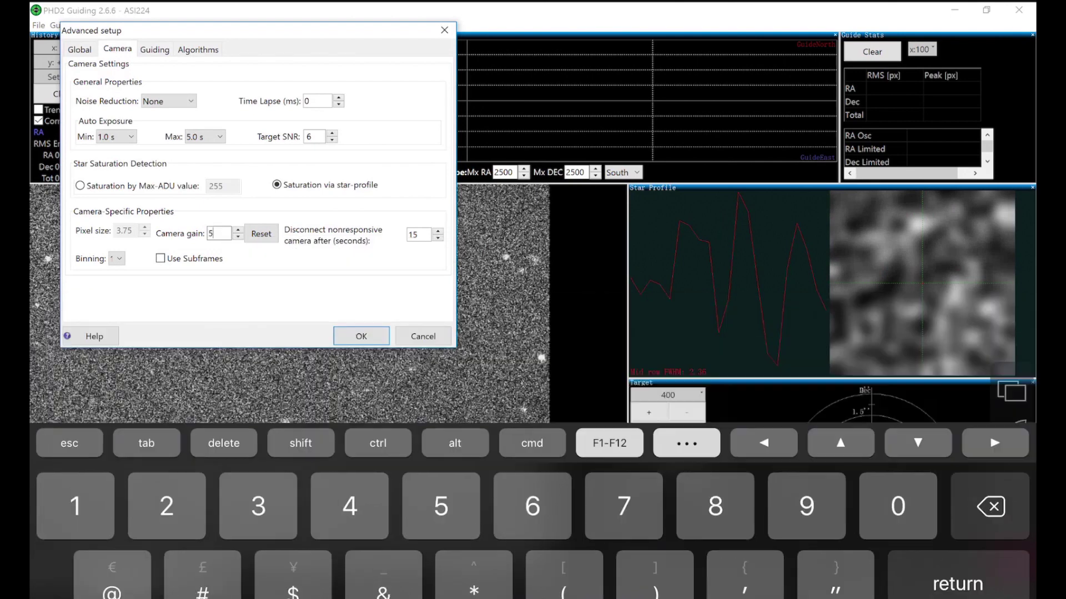
{"action": "type", "text": "0"}
{"action": "left_click", "coordinate": [370, 338]}
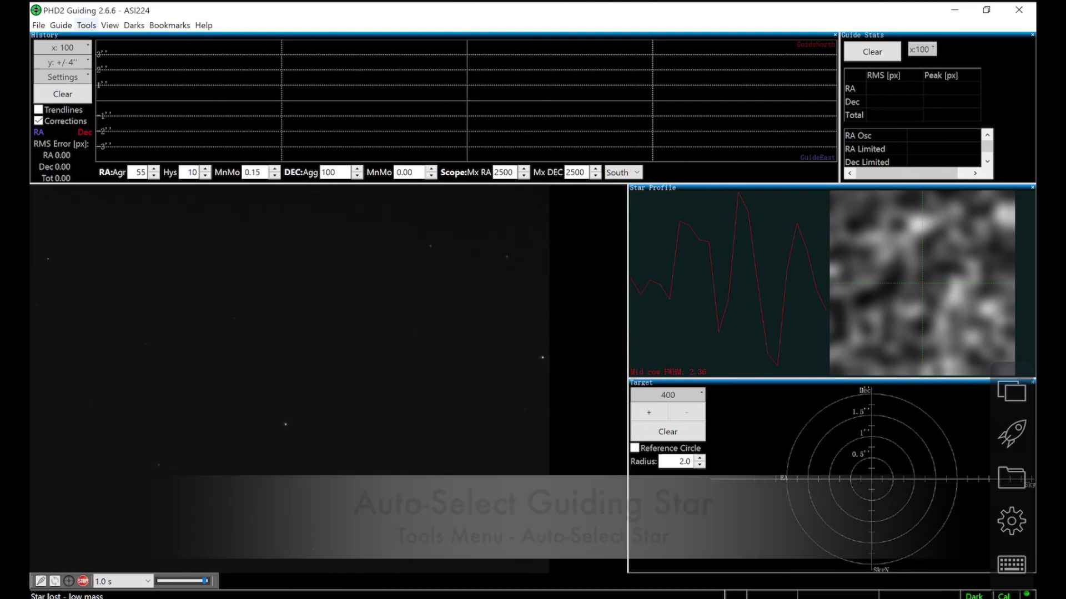
Use Tools > Auto-Select Star to lock onto the guide star at (1286.0, 434.6).
{"action": "key", "text": "alt+t"}
{"action": "key", "text": "alt+s"}
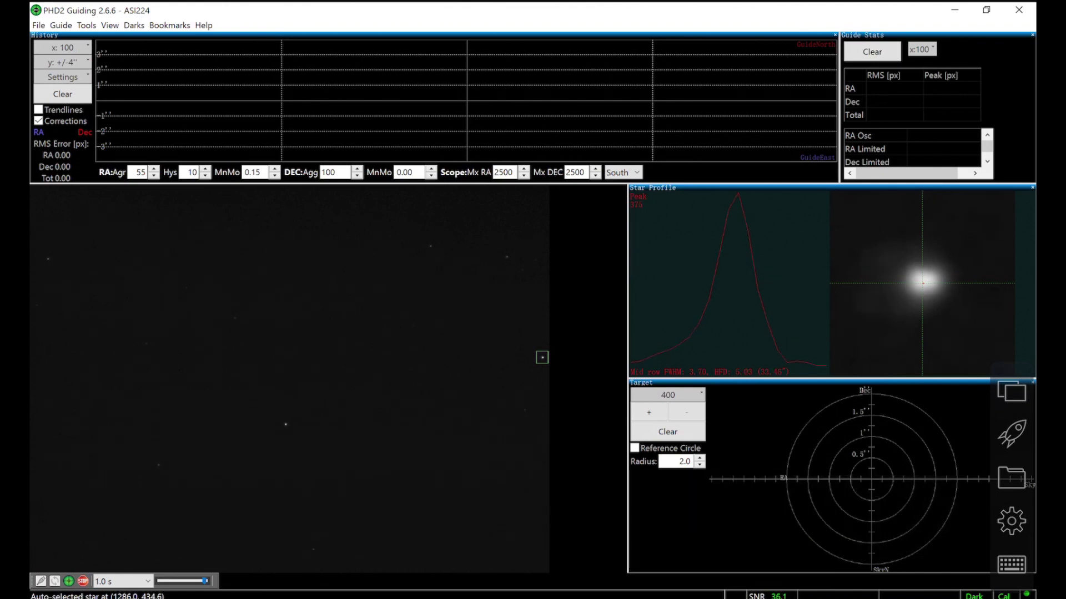
Force a fresh calibration with Shift held on the Guide button, then start guiding.
{"action": "left_click", "coordinate": [1012, 564]}
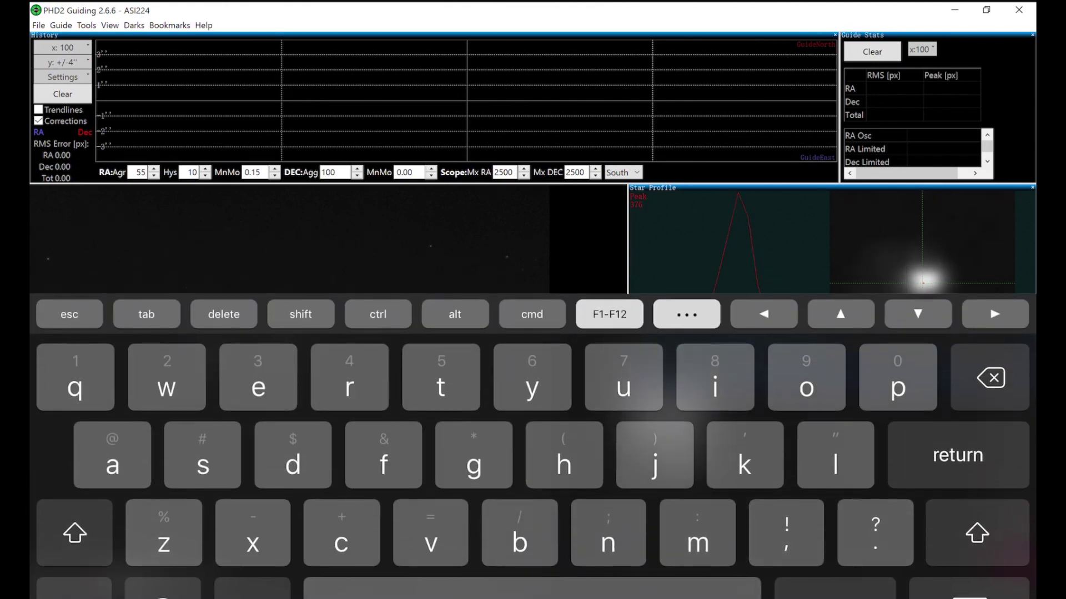
{"action": "left_click", "coordinate": [300, 314]}
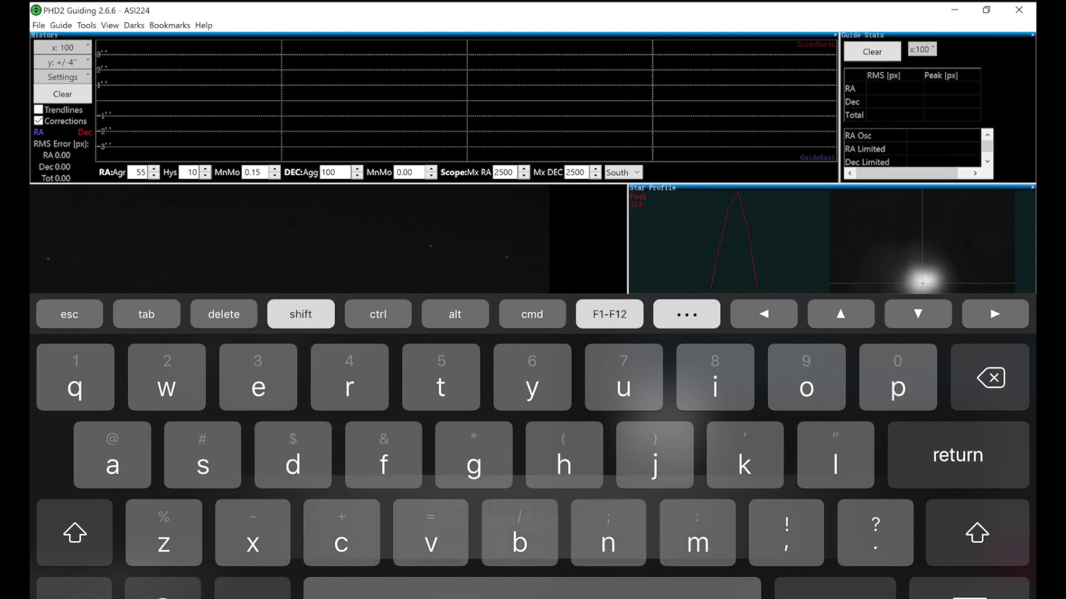
{"action": "left_click", "coordinate": [969, 588]}
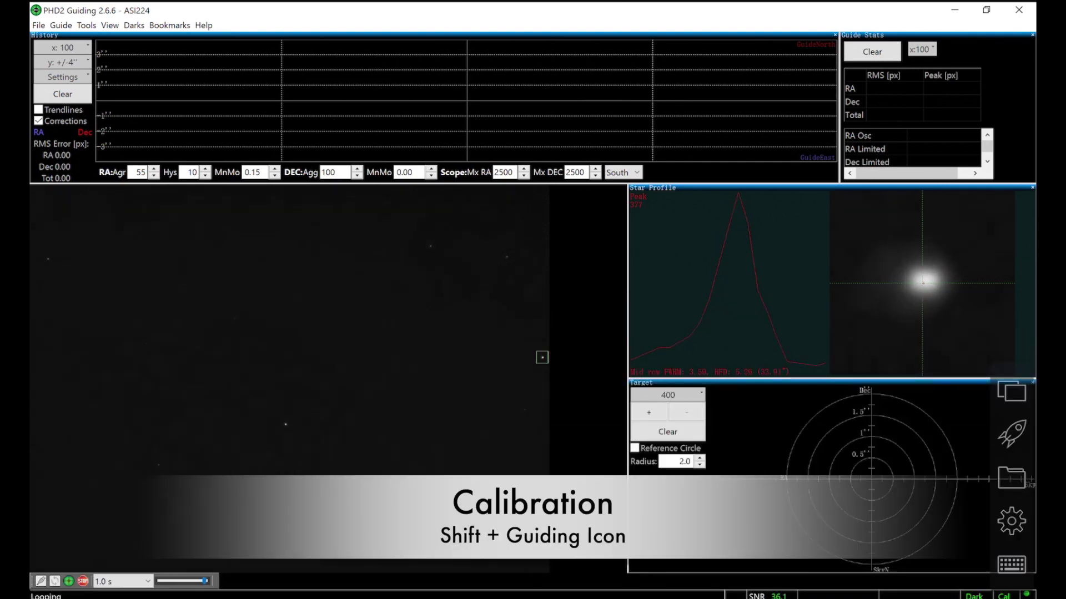
{"action": "left_click", "coordinate": [68, 581], "text": "shift"}
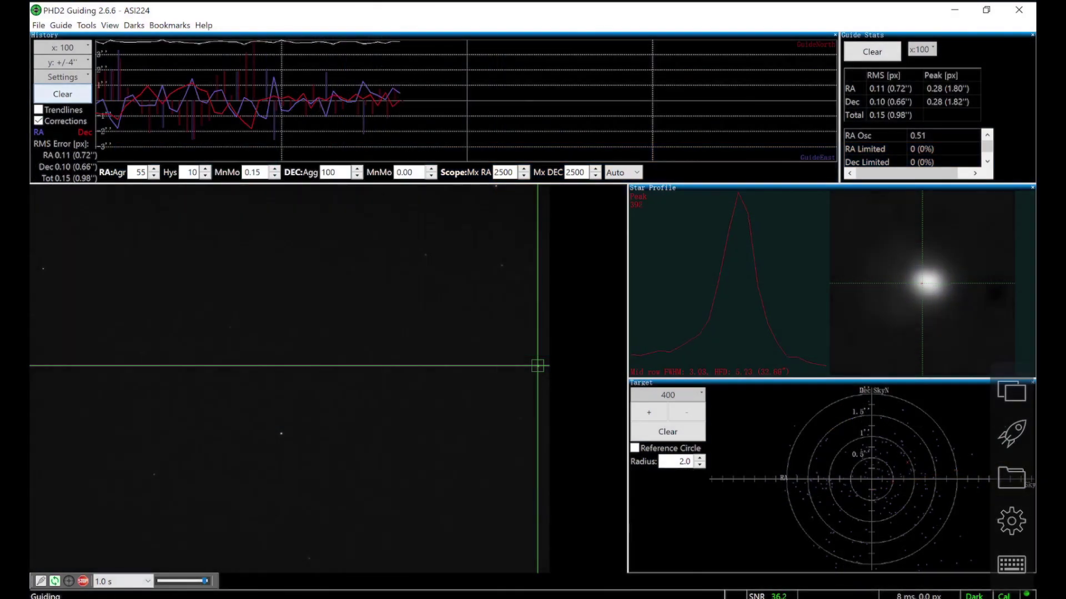
Open PHD2's guide exposure duration choices after checking the forecast.
{"action": "left_click", "coordinate": [123, 581]}
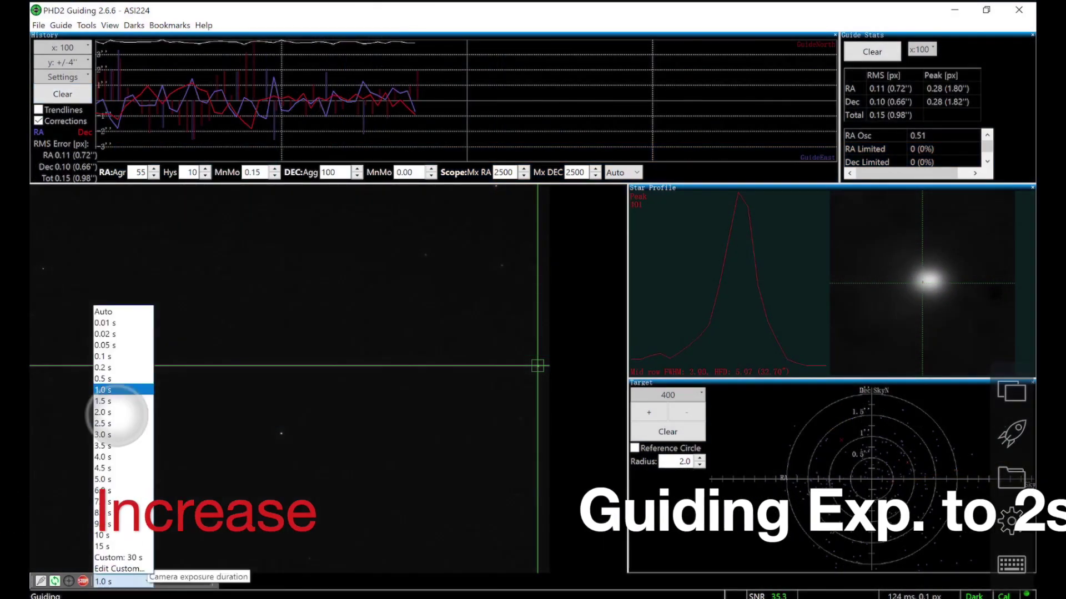
Set the guide exposure to 2.0 s and raise DEC MnMo to 0.15.
{"action": "left_click", "coordinate": [105, 412]}
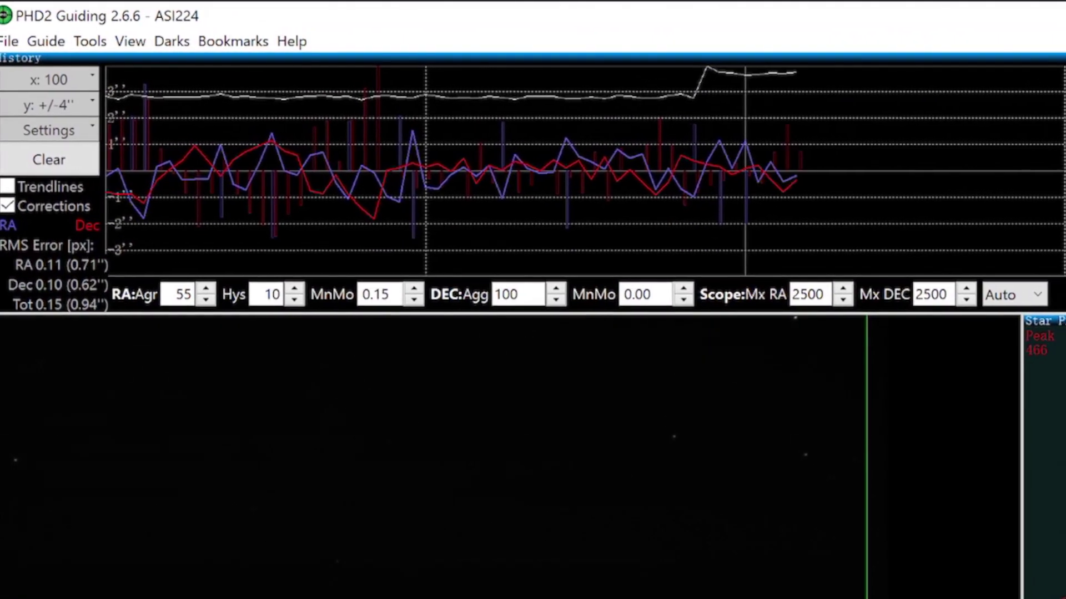
{"action": "scroll", "coordinate": [665, 294], "scroll_direction": "up", "scroll_amount": 15}
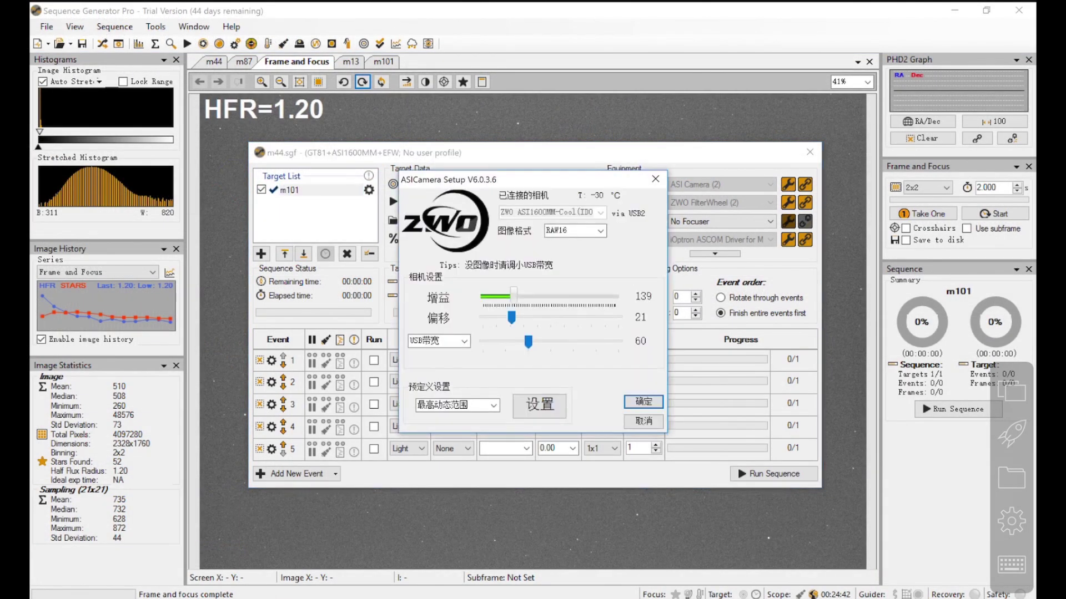
Apply the camera preset gain, offset and bandwidth values and accept the camera setup.
{"action": "left_click", "coordinate": [487, 409]}
{"action": "right_click", "coordinate": [444, 405]}
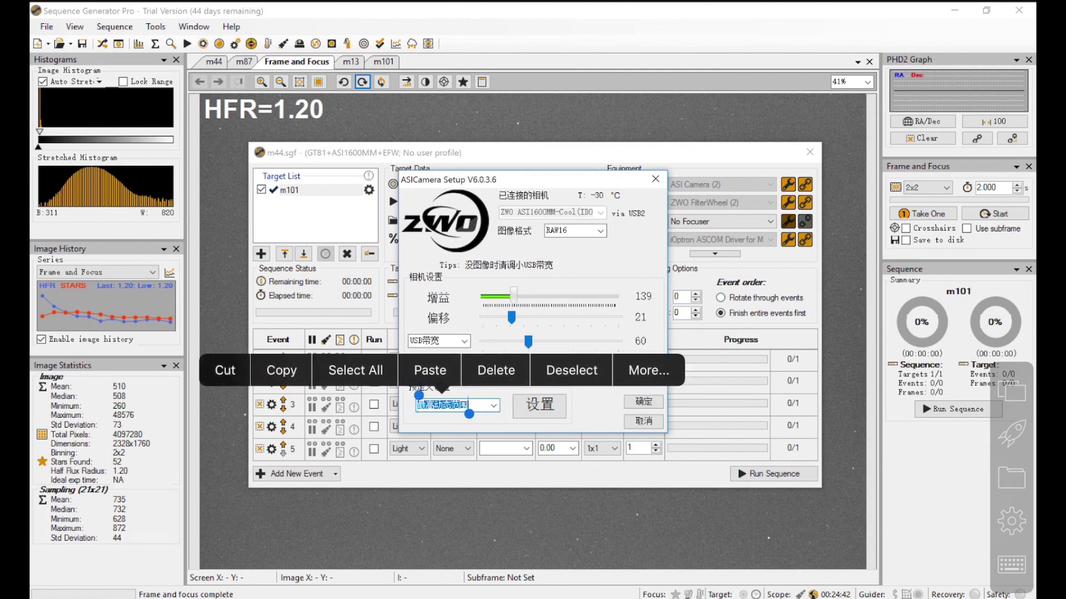
{"action": "left_click", "coordinate": [539, 406]}
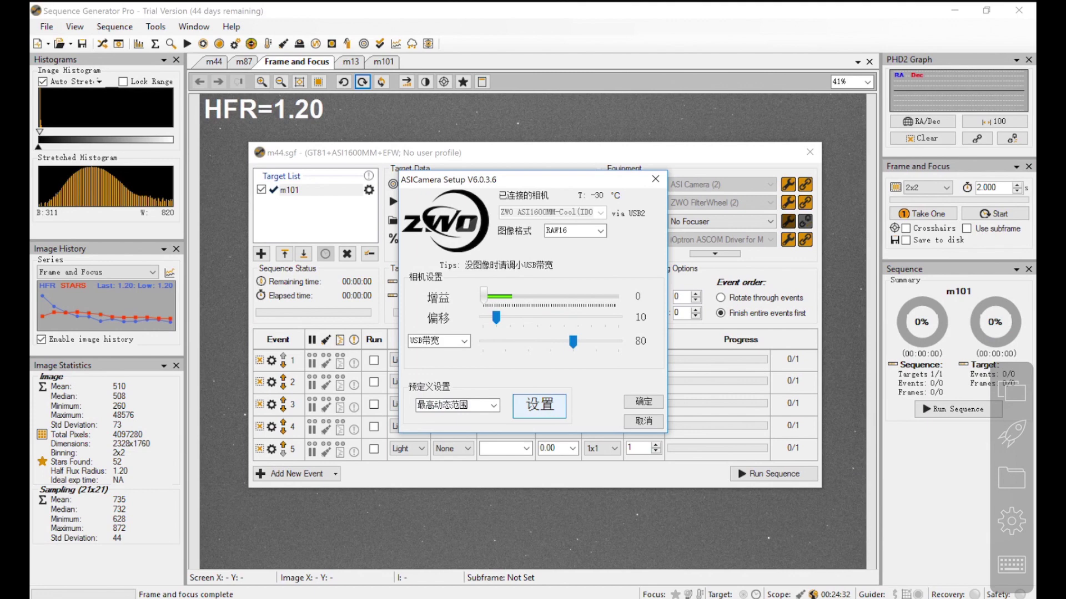
{"action": "left_click", "coordinate": [643, 401]}
Enable event 1 with filter Blue, exposure 1 m and repeat count 5.
{"action": "left_click", "coordinate": [373, 359]}
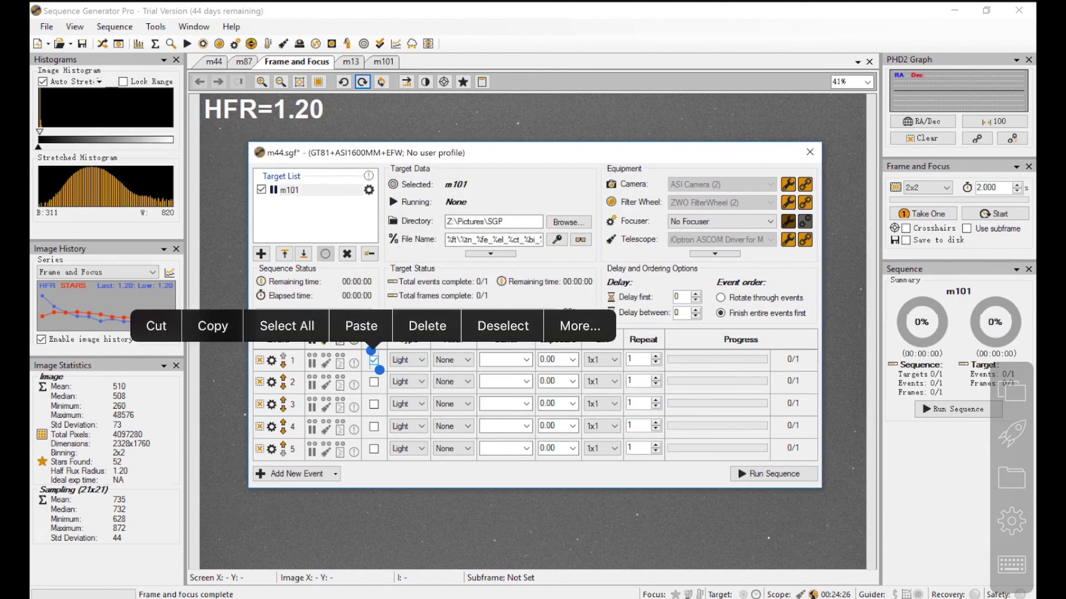
{"action": "left_click", "coordinate": [452, 360]}
{"action": "left_click", "coordinate": [453, 408]}
{"action": "left_click", "coordinate": [572, 359]}
{"action": "left_click", "coordinate": [558, 412]}
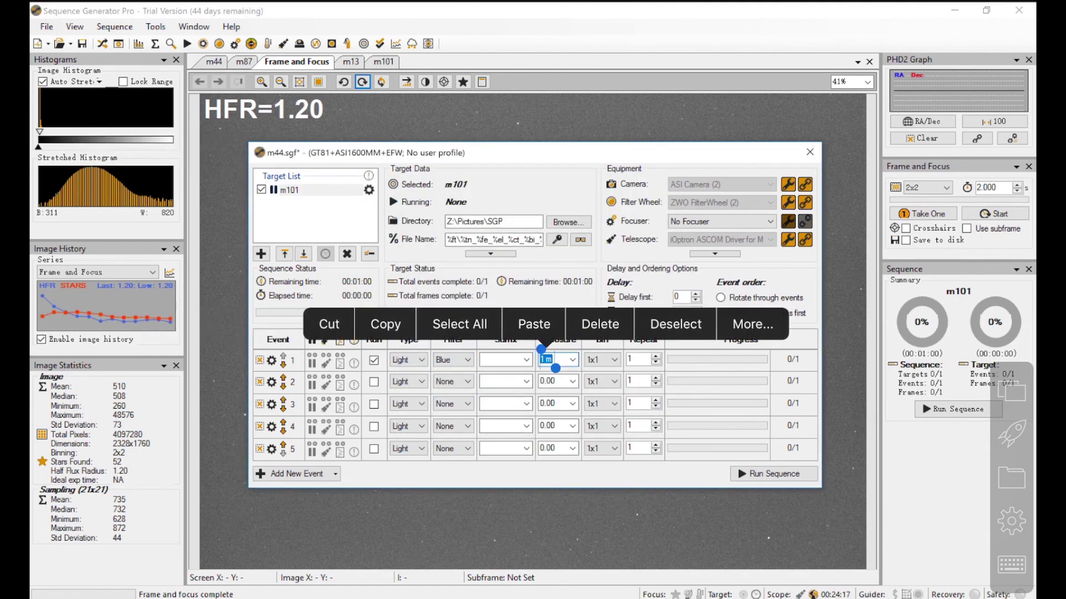
{"action": "left_click", "coordinate": [655, 356]}
{"action": "left_click", "coordinate": [655, 356]}
{"action": "left_click", "coordinate": [655, 357]}
{"action": "left_click", "coordinate": [656, 356]}
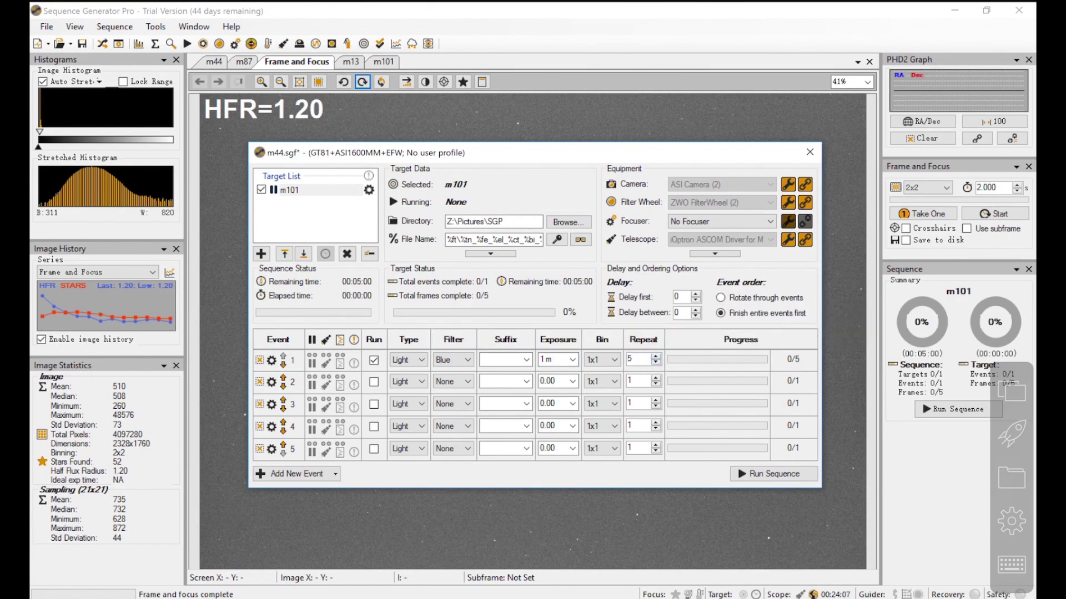
Run the imaging sequence and confirm the start.
{"action": "left_click", "coordinate": [773, 473]}
{"action": "left_click", "coordinate": [578, 341]}
{"action": "key", "text": "alt+Tab"}
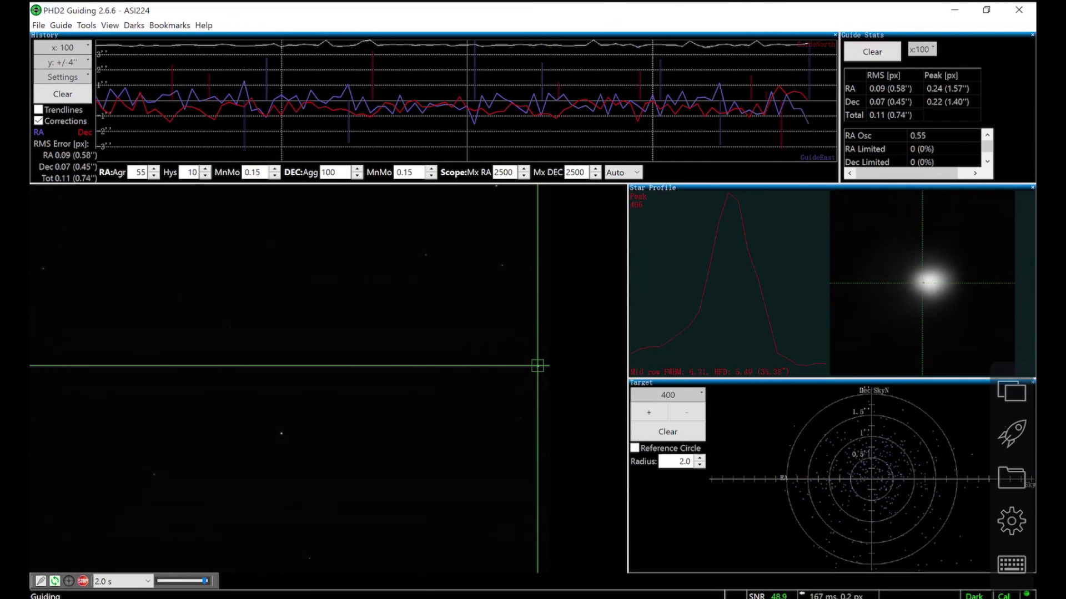
Switch the guide exposure duration to 3.0 s.
{"action": "left_click", "coordinate": [122, 581]}
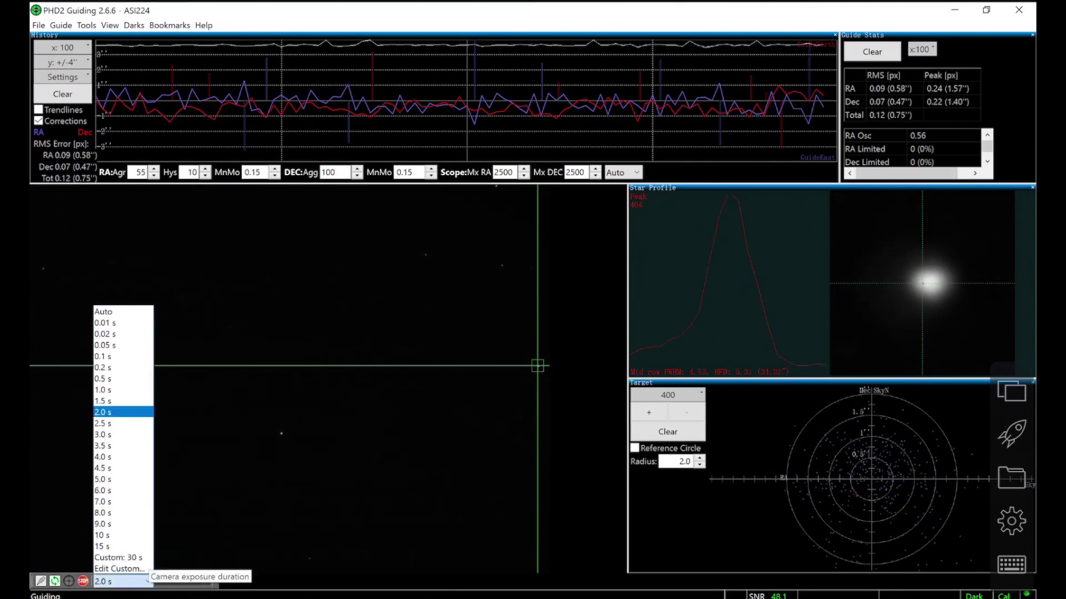
{"action": "left_click", "coordinate": [119, 436]}
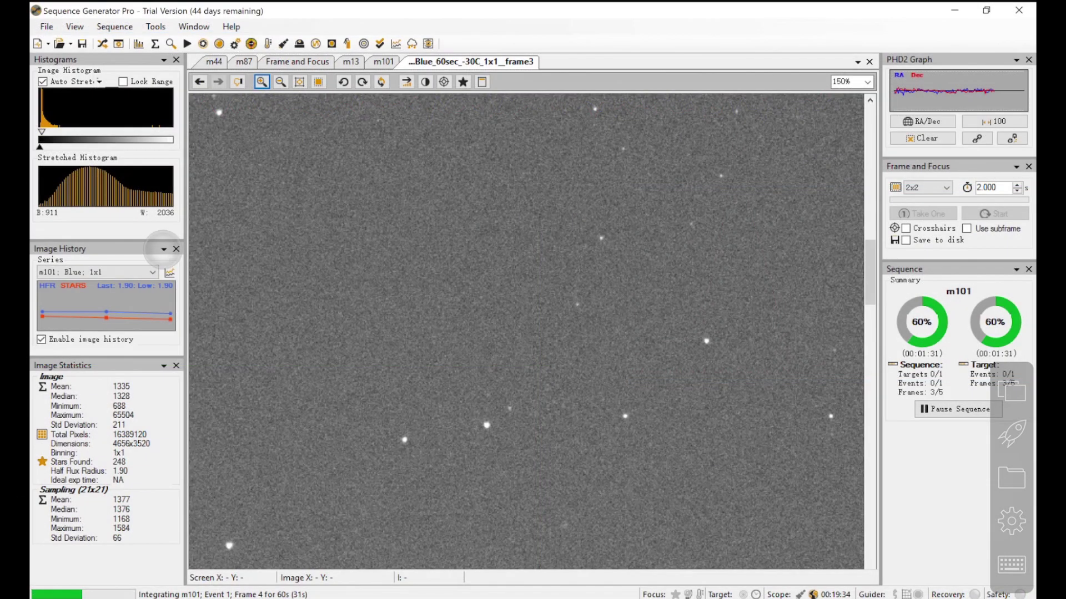
Show Image History Detail listing HFR and star count for each m101 Blue frame.
{"action": "left_click", "coordinate": [164, 248]}
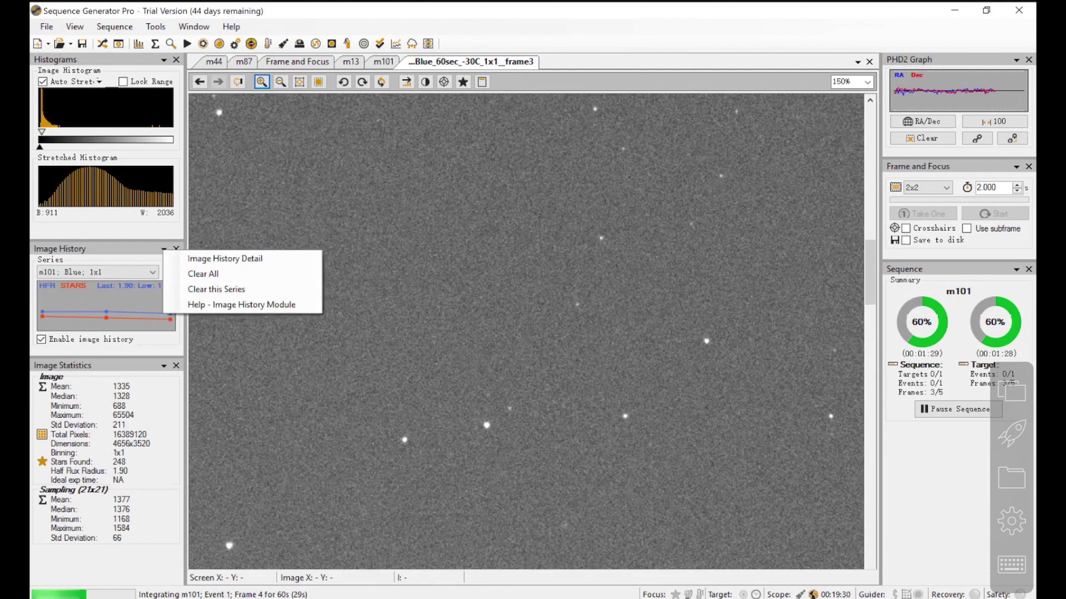
{"action": "left_click", "coordinate": [266, 259]}
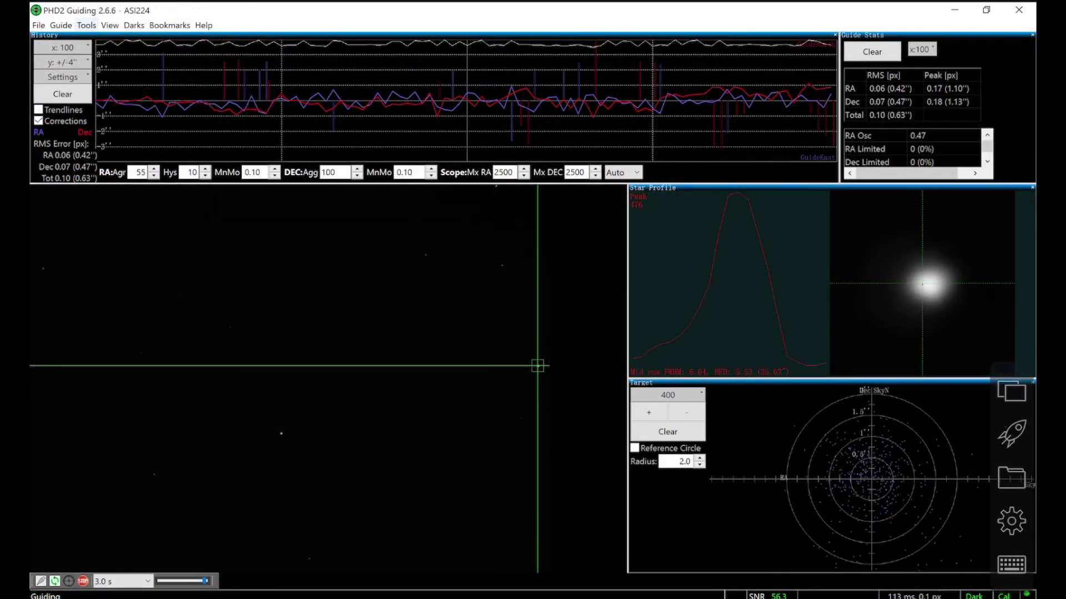
{"action": "key", "text": "alt+t"}
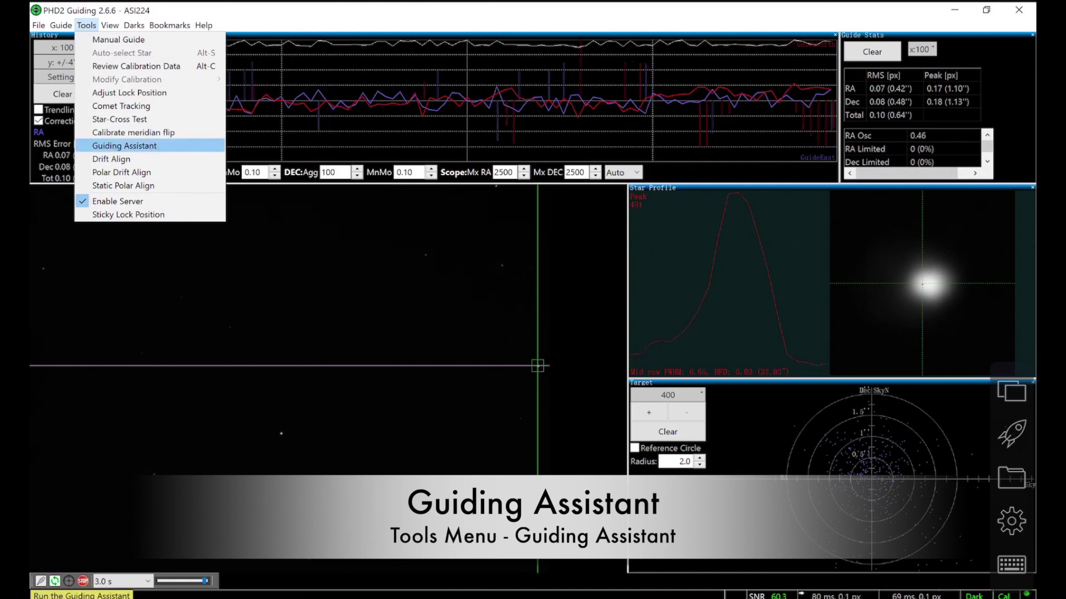
Run the Guiding Assistant drift measurement for about 309 s, then start the backlash test.
{"action": "key", "text": "Return"}
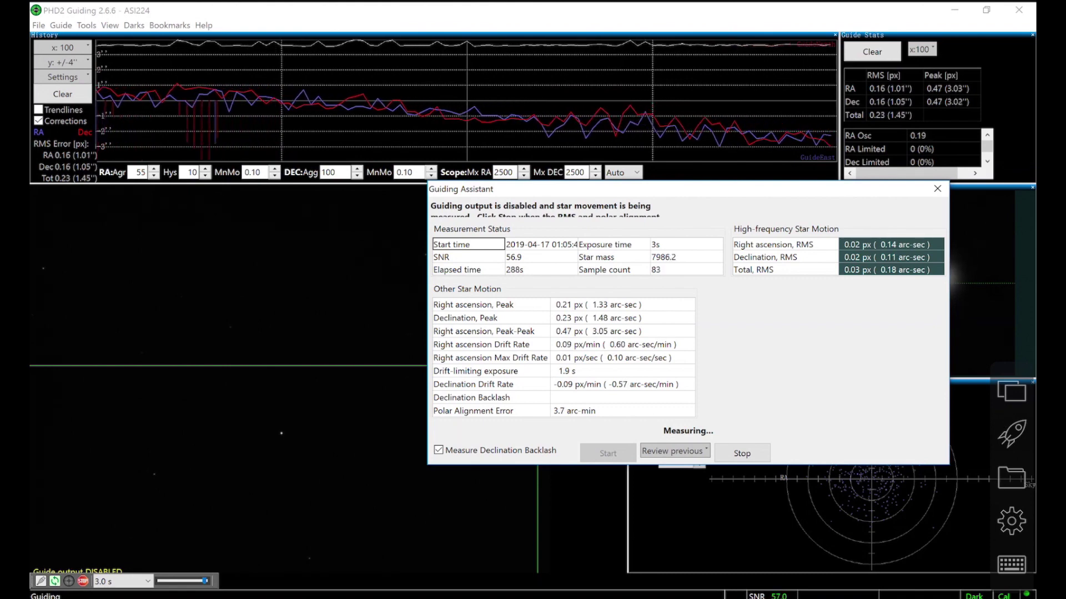
{"action": "left_click", "coordinate": [741, 453]}
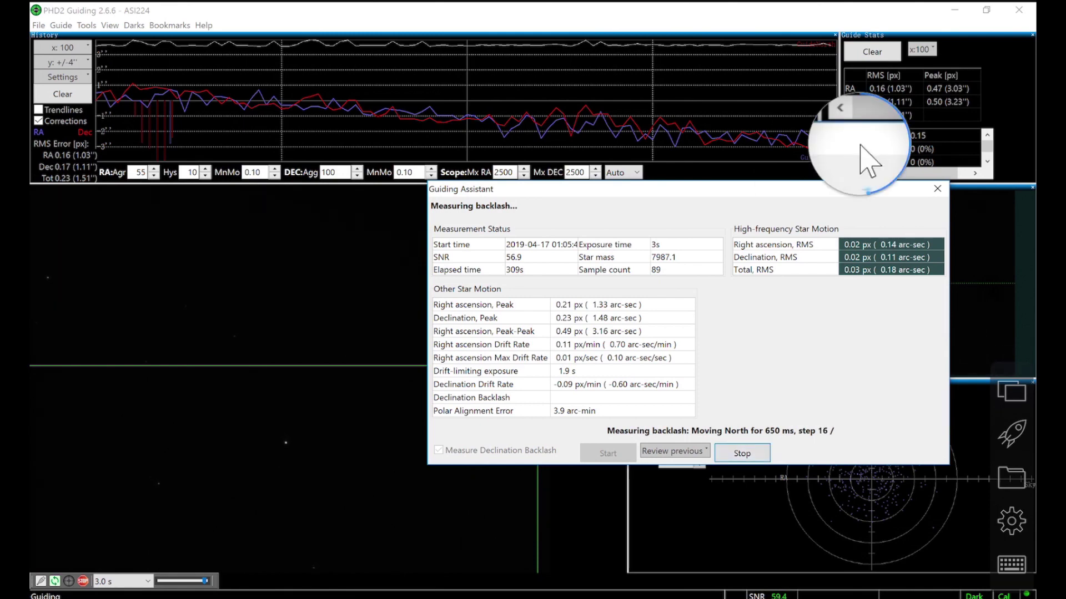
Move the Guiding Assistant window left while it measures north backlash.
{"action": "left_click_drag", "start_coordinate": [866, 189], "coordinate": [552, 220]}
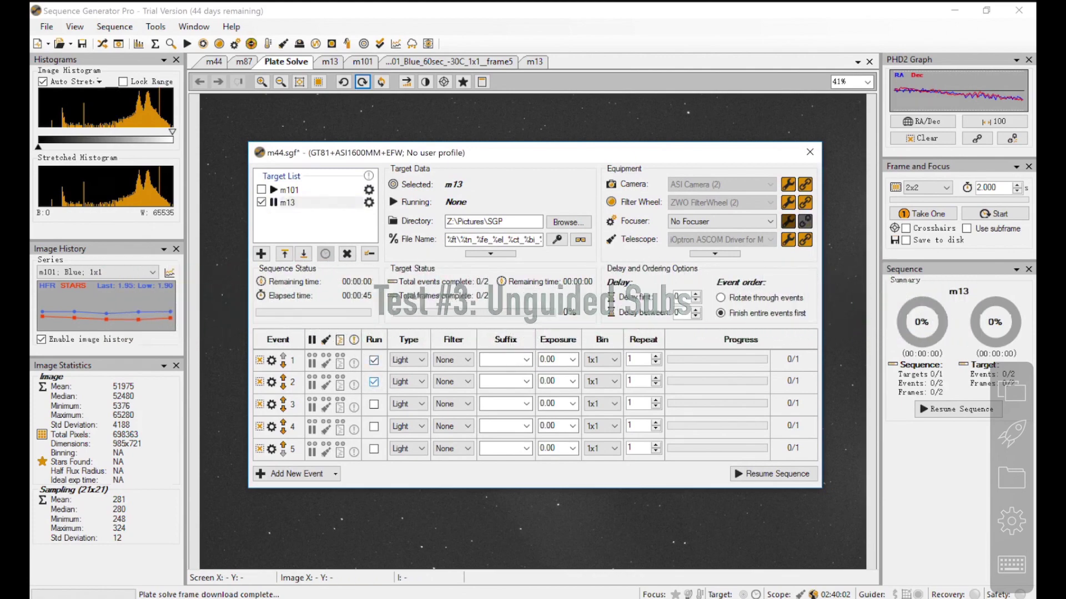
Enable m13 events 1 and 2 and set both to the Green filter.
{"action": "left_click", "coordinate": [374, 382]}
{"action": "left_click", "coordinate": [452, 360]}
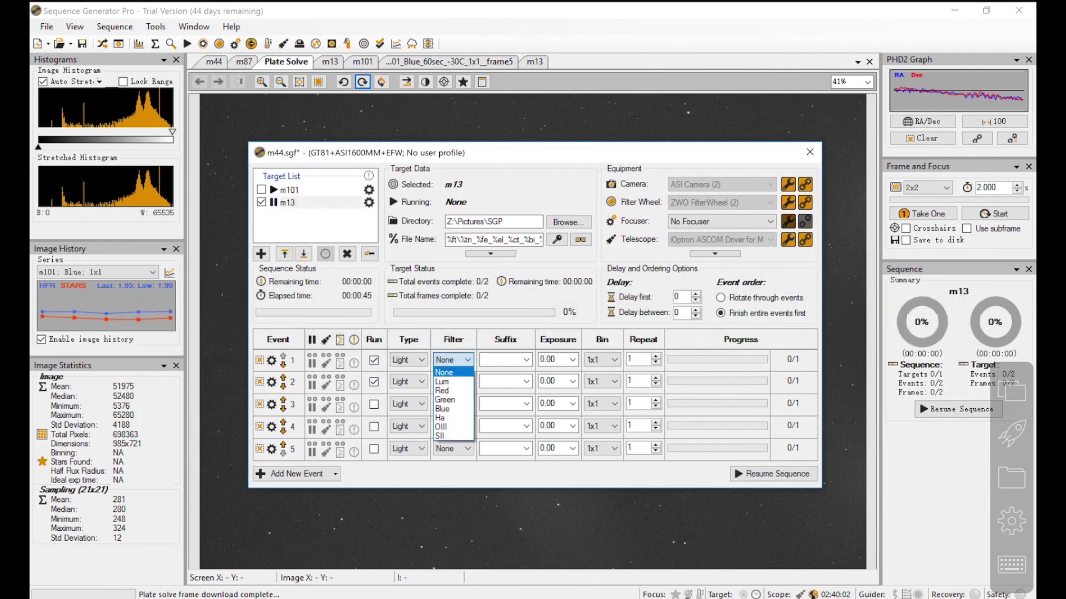
{"action": "left_click", "coordinate": [445, 400]}
{"action": "left_click", "coordinate": [453, 381]}
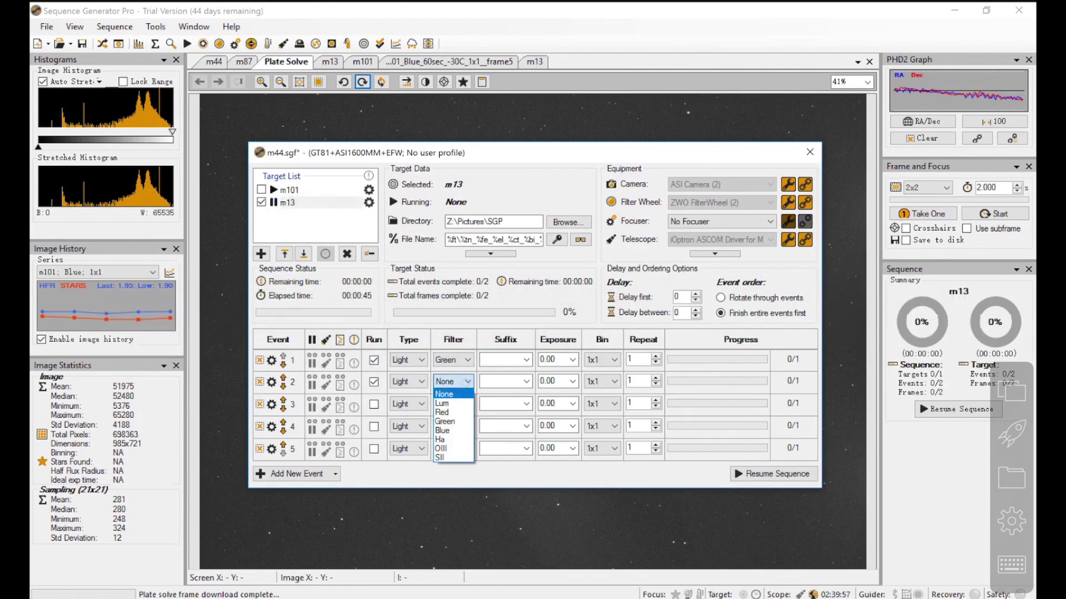
{"action": "left_click", "coordinate": [445, 422]}
Set event 1's exposure to 30 s and event 2's to 1 m.
{"action": "left_click", "coordinate": [572, 360]}
{"action": "double_click", "coordinate": [548, 360]}
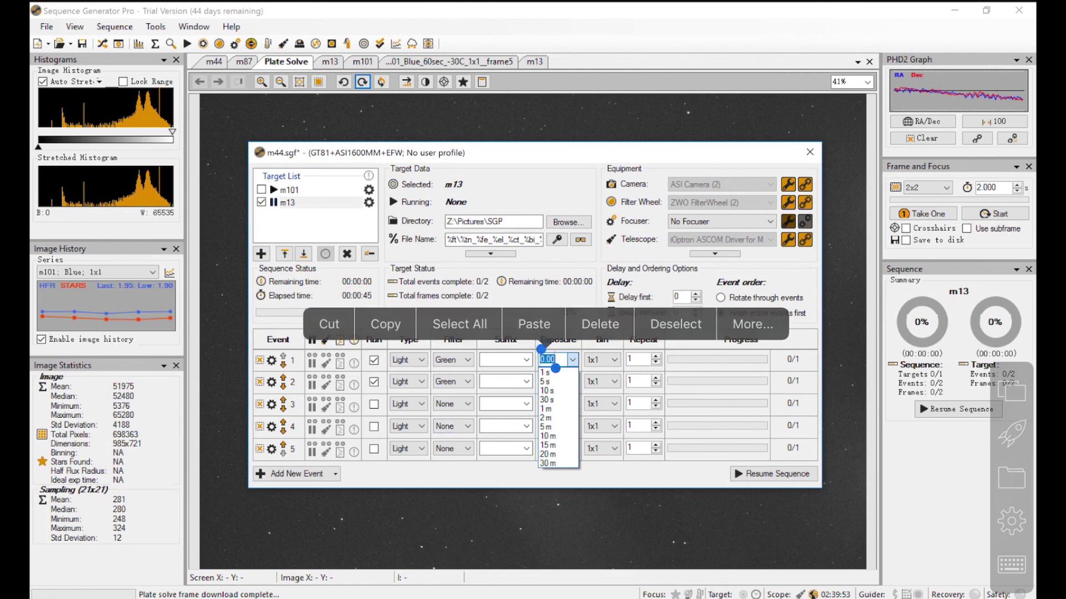
{"action": "left_click", "coordinate": [547, 400]}
{"action": "left_click", "coordinate": [572, 381]}
{"action": "double_click", "coordinate": [548, 381]}
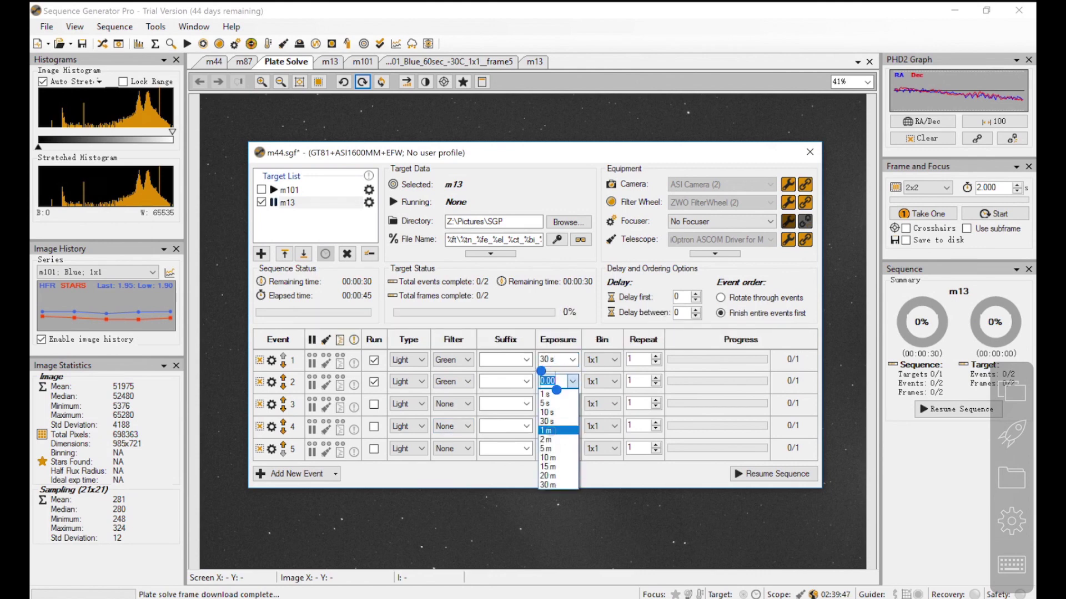
{"action": "left_click", "coordinate": [547, 430]}
Set event 1's repeat count to 3 and resume the m13 sequence.
{"action": "double_click", "coordinate": [630, 359]}
{"action": "type", "text": "3"}
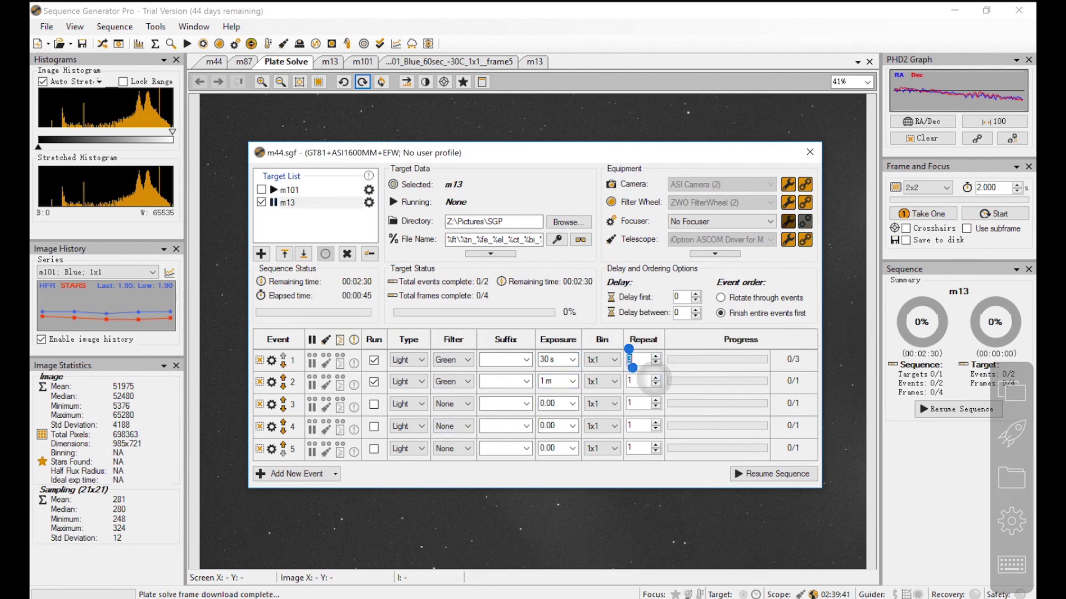
{"action": "left_click", "coordinate": [773, 474]}
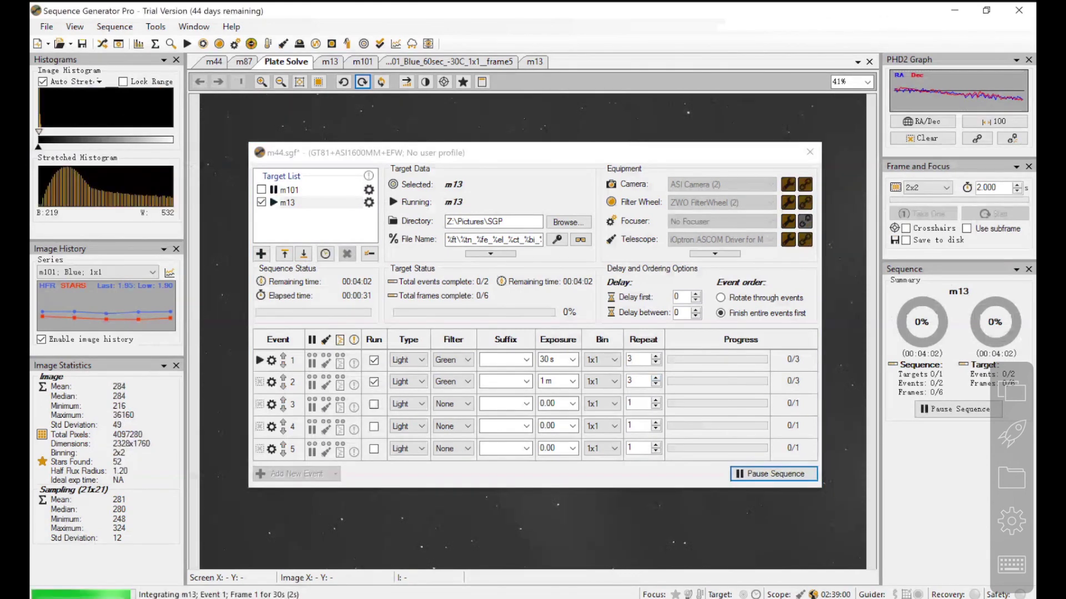
{"action": "left_click", "coordinate": [453, 404]}
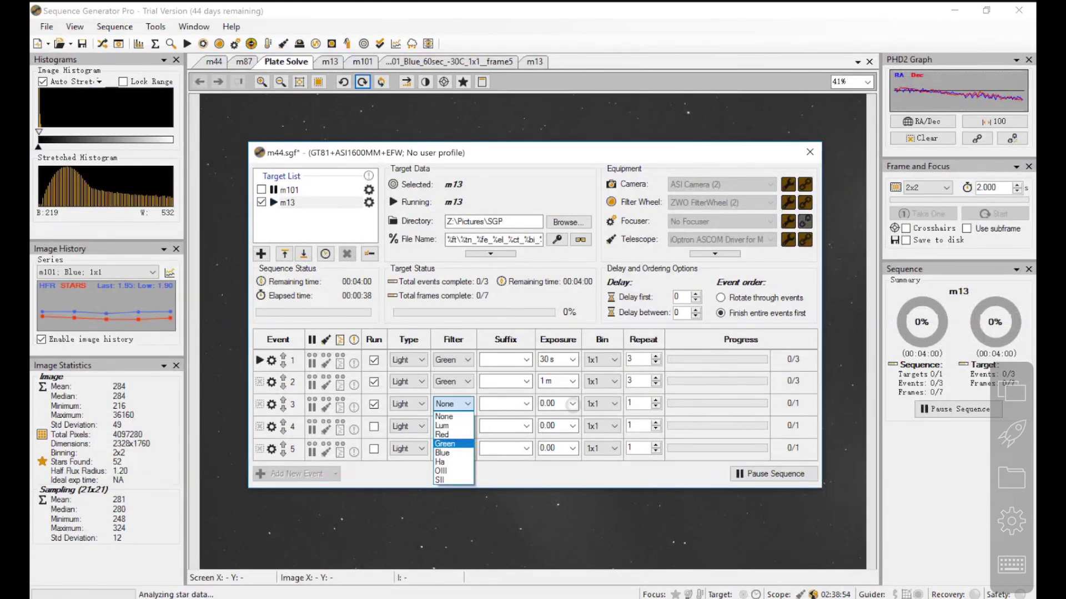
Set event 3 to the Green filter with a 2 m exposure.
{"action": "left_click", "coordinate": [444, 444]}
{"action": "left_click", "coordinate": [572, 403]}
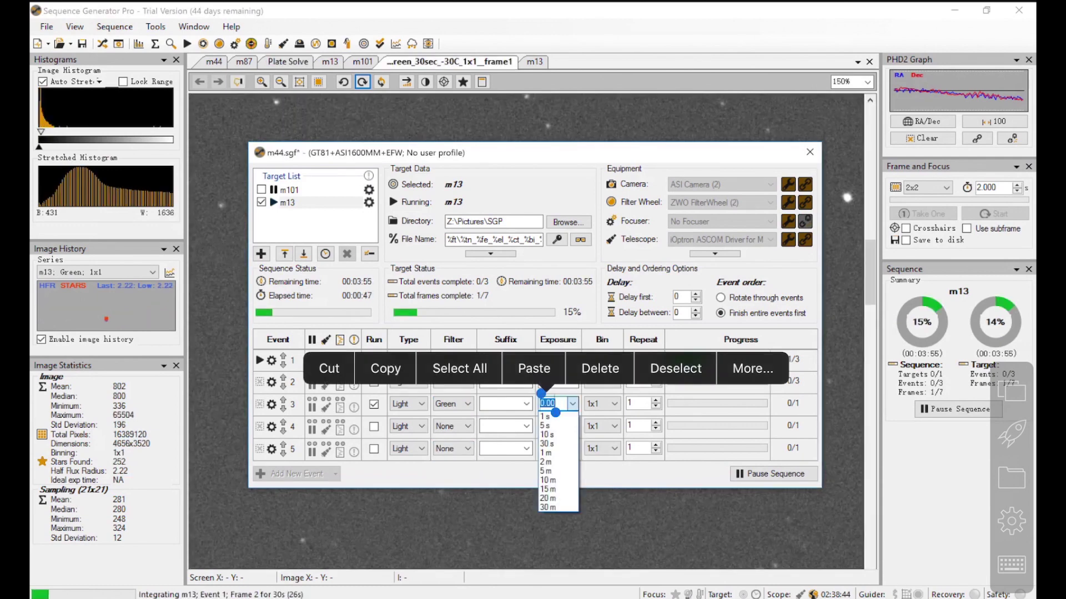
{"action": "left_click", "coordinate": [553, 453]}
{"action": "double_click", "coordinate": [636, 404]}
{"action": "type", "text": "3"}
{"action": "left_click", "coordinate": [630, 404]}
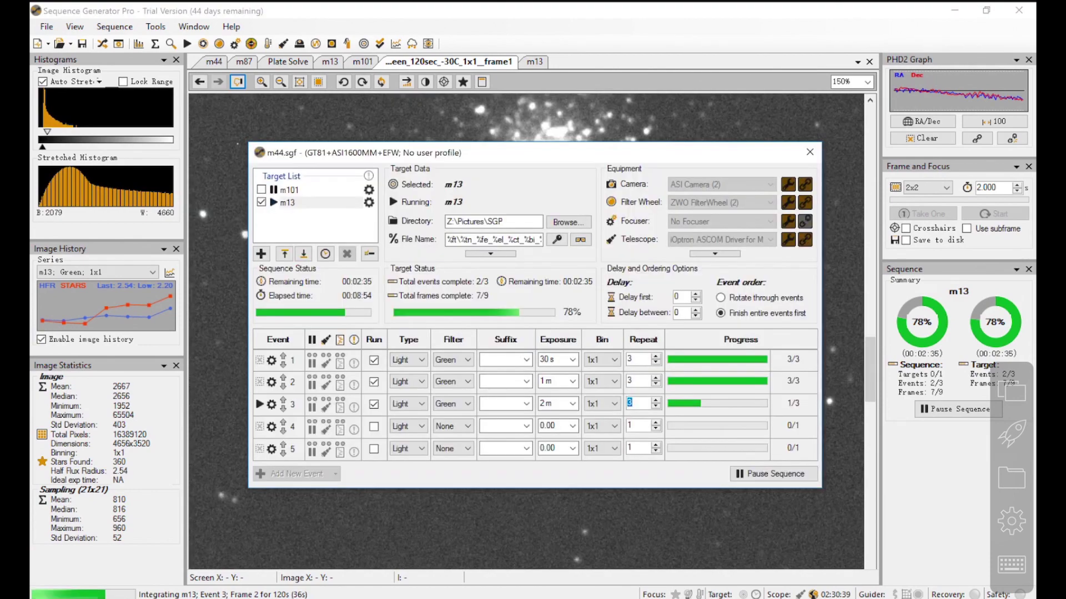
Enable event 4 as Green 5 m, and set events 3 and 4 to 2 repeats.
{"action": "left_click", "coordinate": [374, 426]}
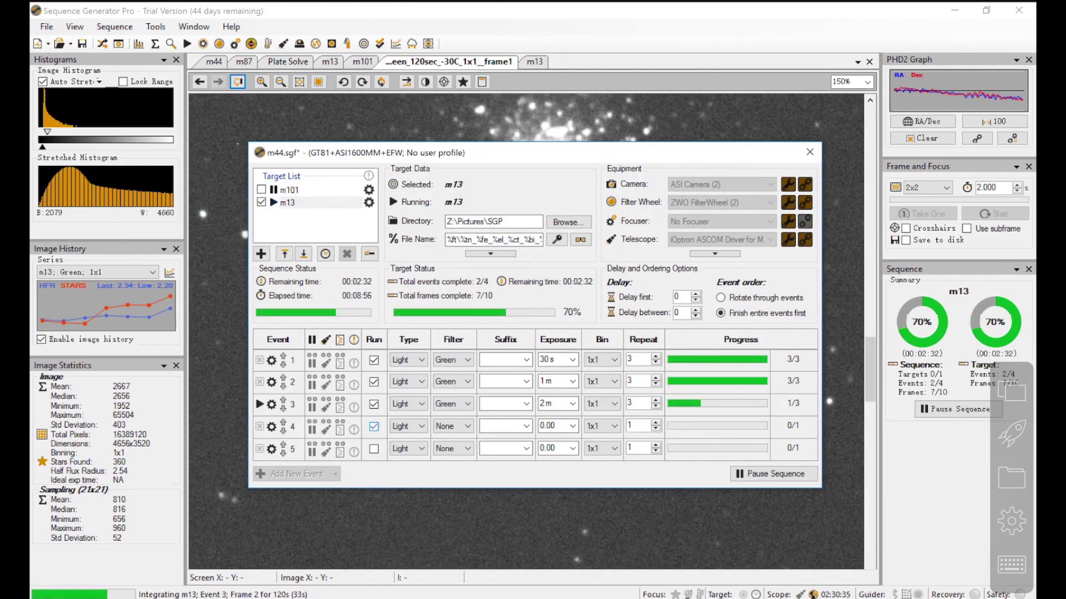
{"action": "left_click", "coordinate": [453, 426]}
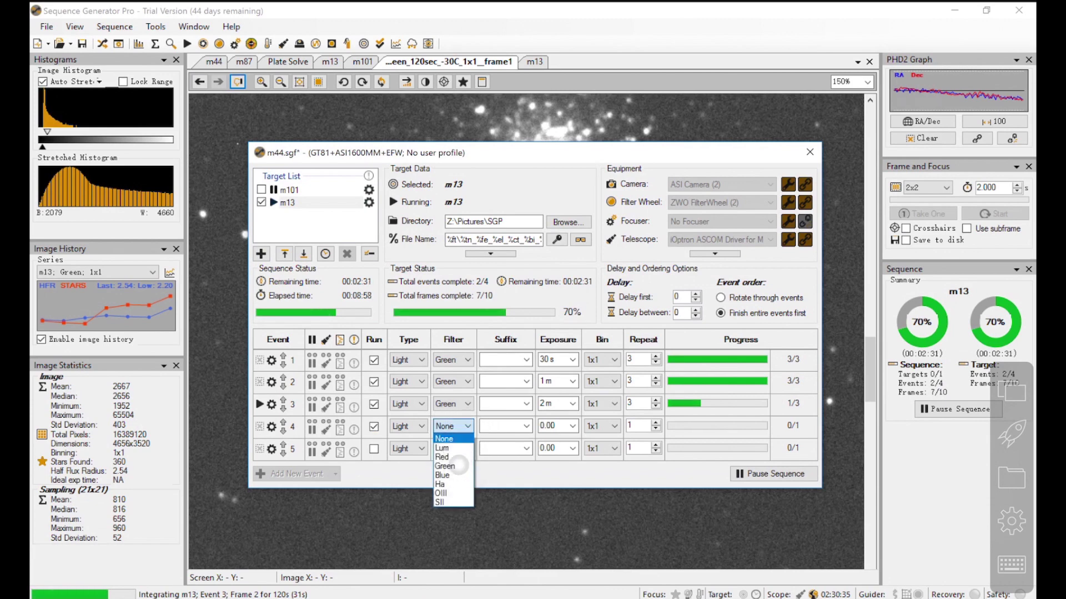
{"action": "left_click", "coordinate": [444, 466]}
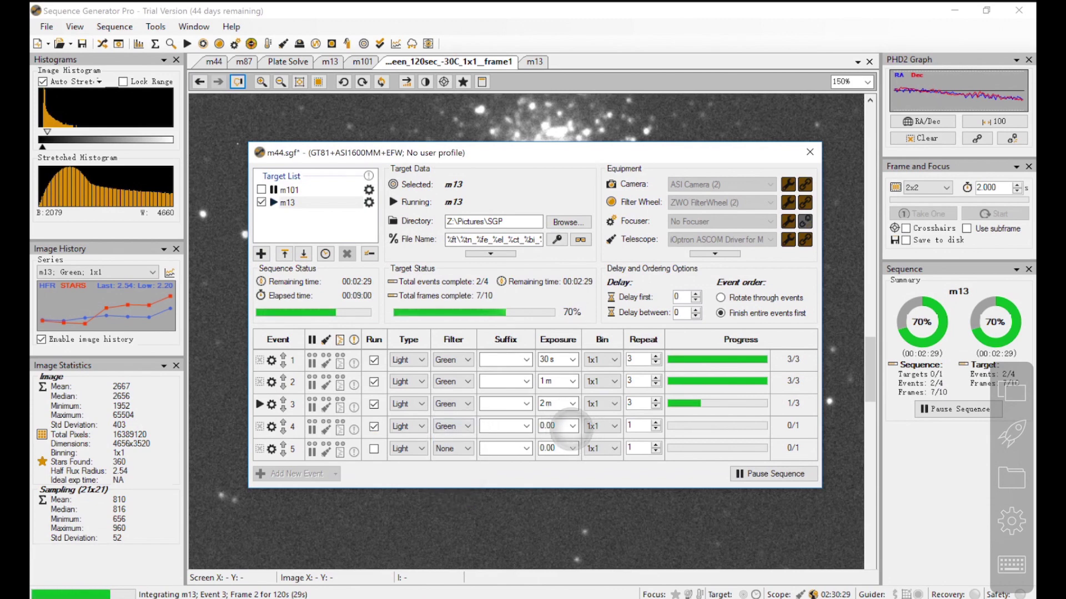
{"action": "left_click", "coordinate": [572, 426]}
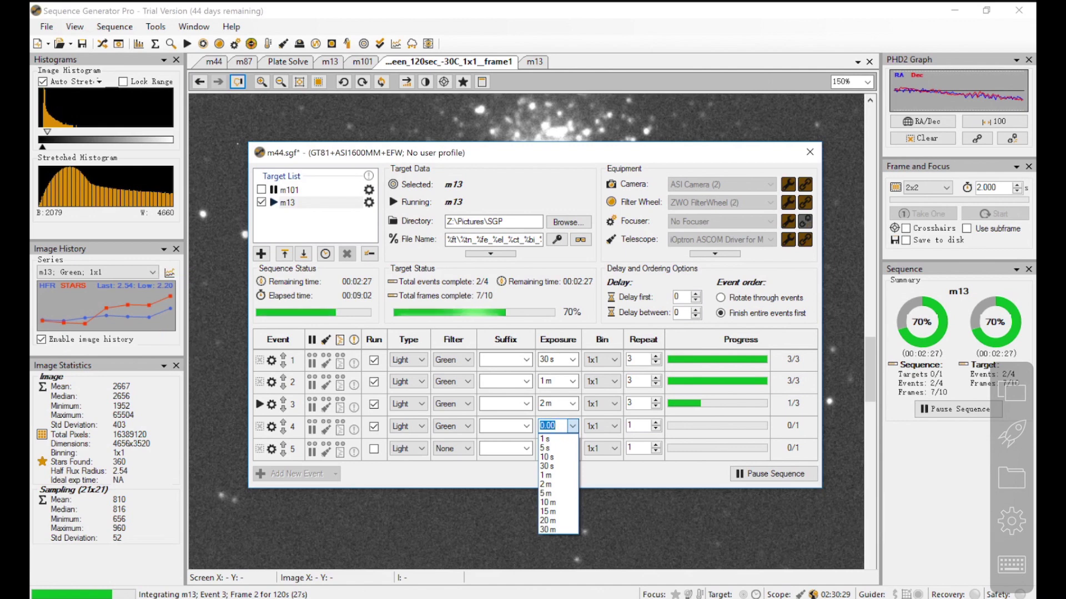
{"action": "left_click", "coordinate": [547, 425]}
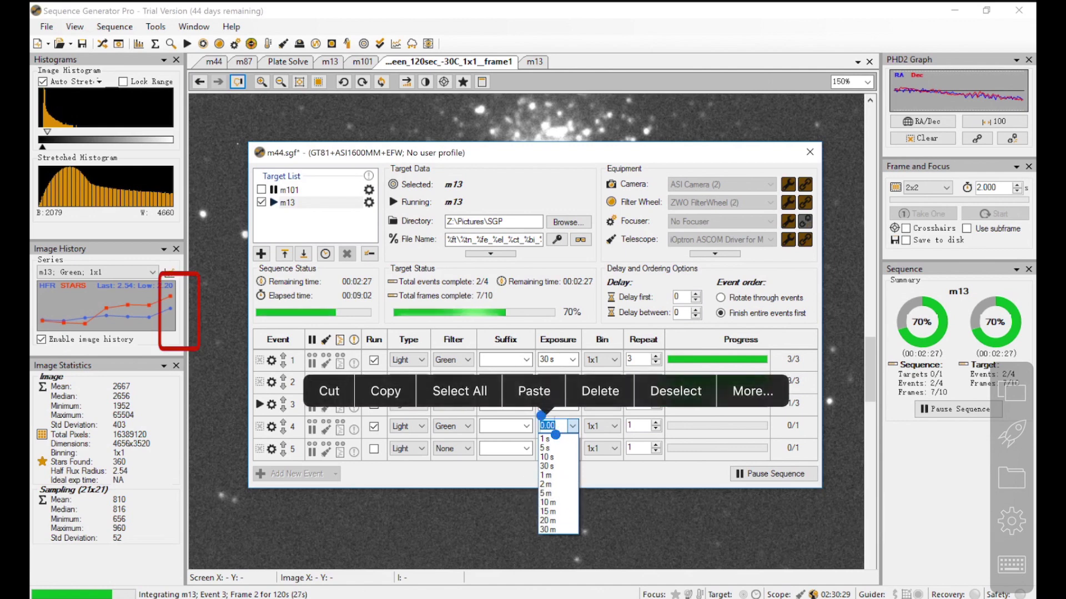
{"action": "left_click", "coordinate": [545, 493]}
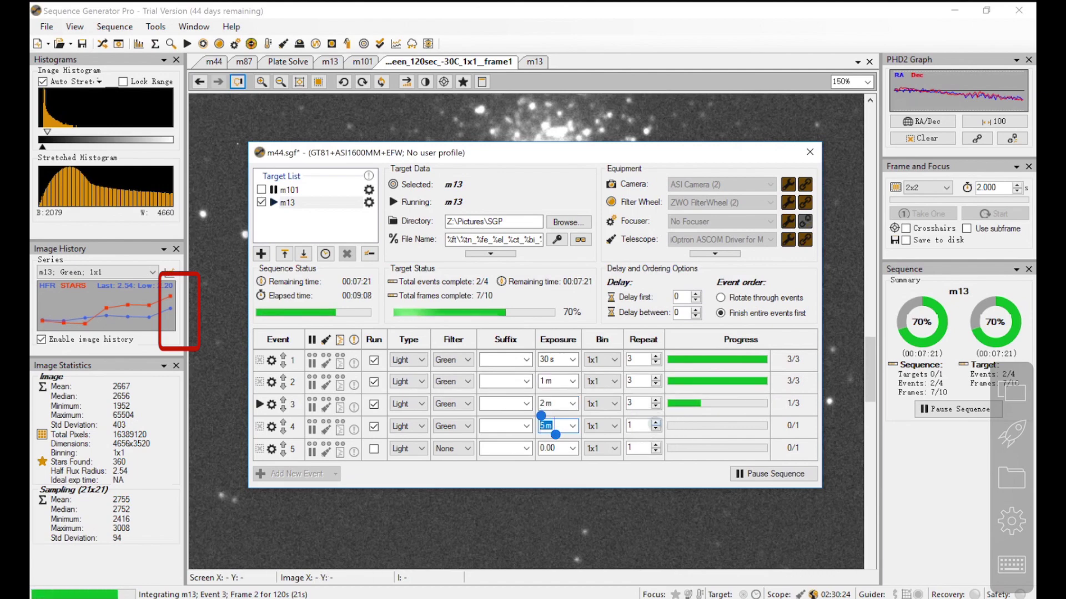
{"action": "left_click", "coordinate": [655, 423]}
{"action": "left_click", "coordinate": [656, 407]}
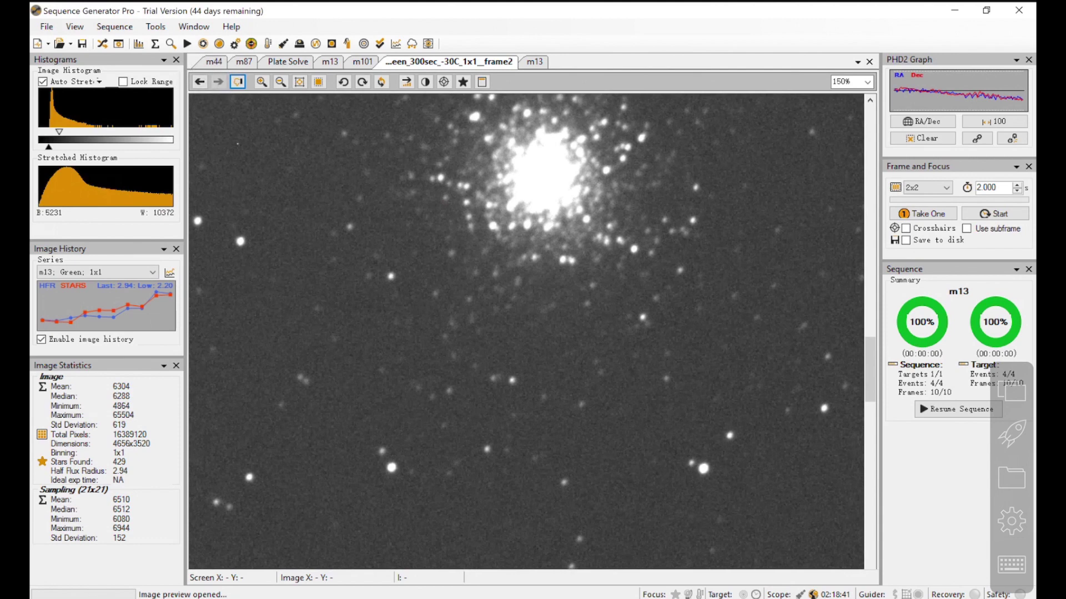
After all ten frames finish, step back to the previous 300 s Green frame.
{"action": "left_click", "coordinate": [199, 82]}
Return the image viewer to frame 1, the first 300 s Green sub of m13.
{"action": "left_click", "coordinate": [199, 81]}
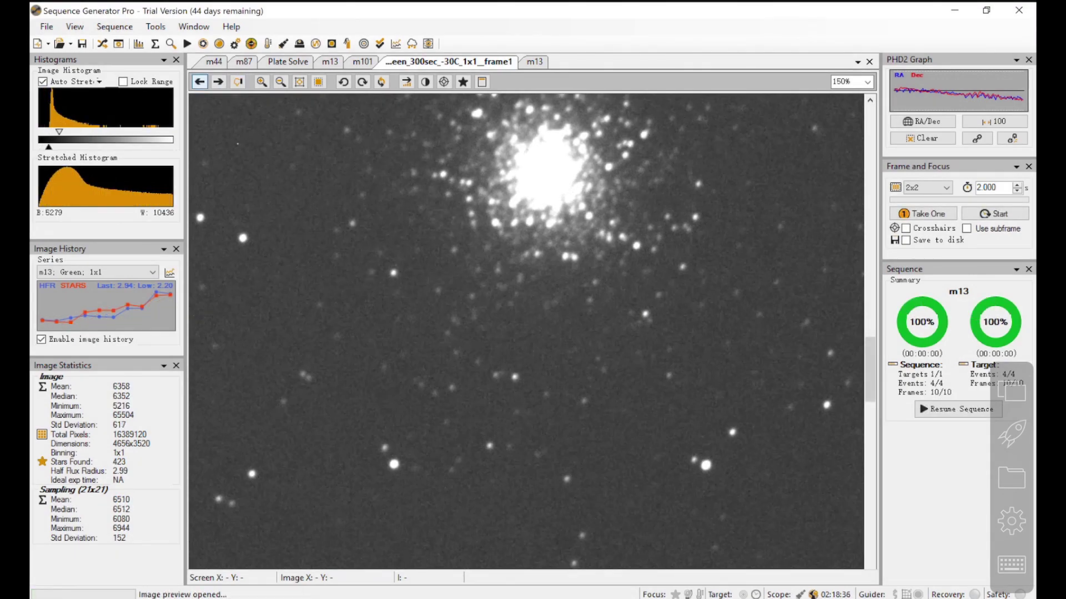